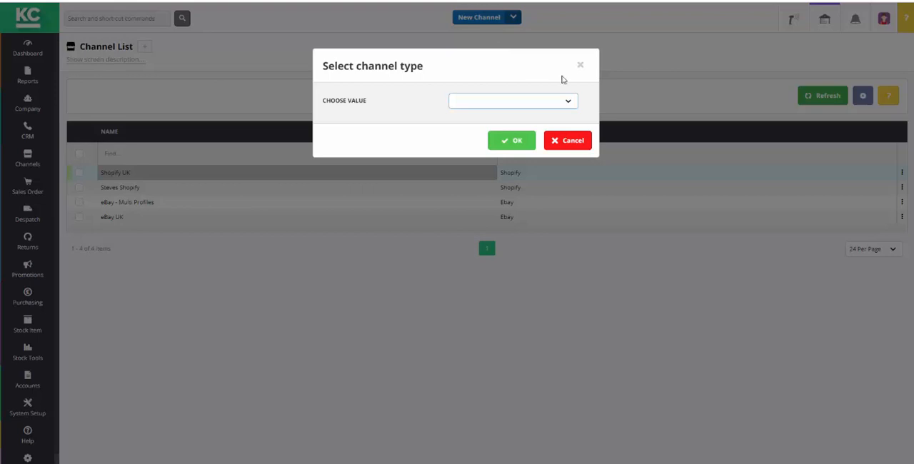
Create a new channel with Amazon as its channel type
click(569, 103)
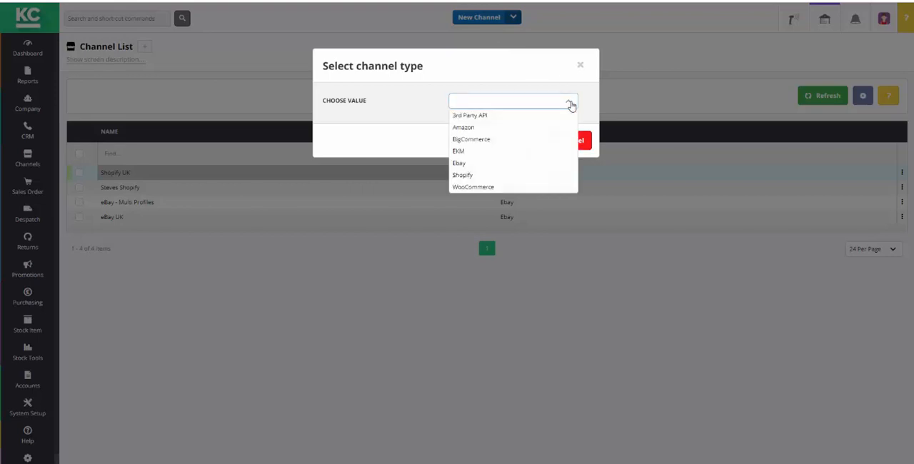
click(472, 127)
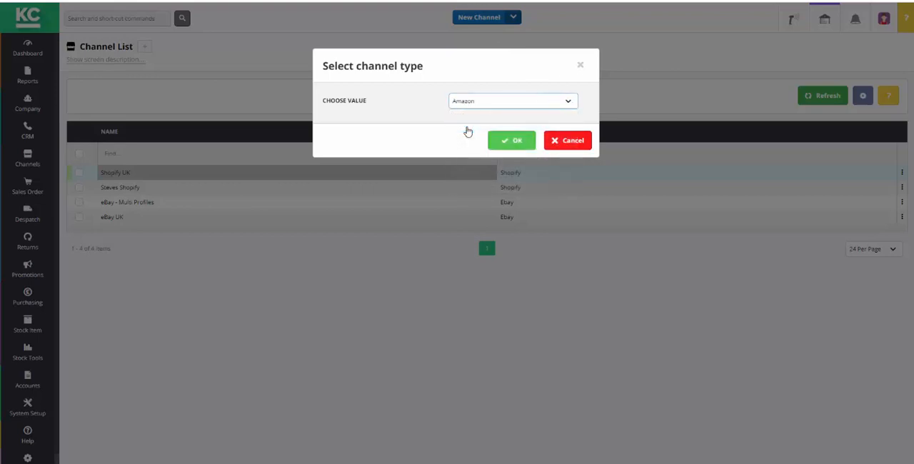
click(522, 140)
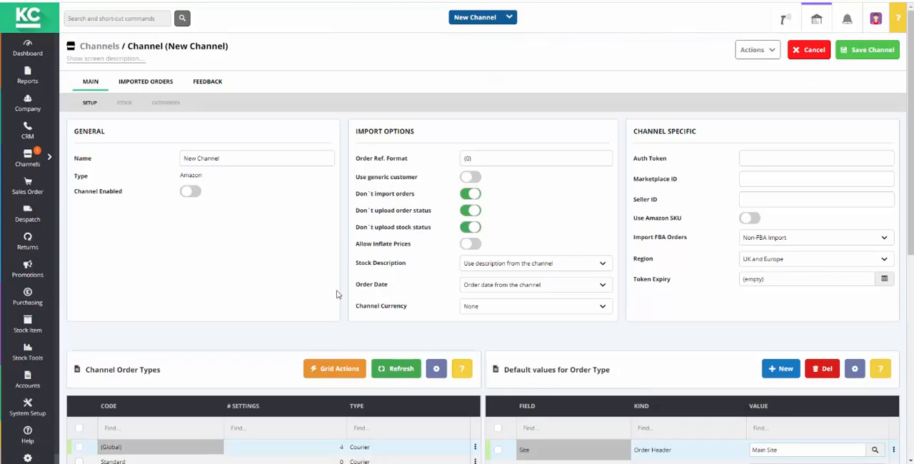
Name the new channel "Amazon Store"
drag(236, 155, 152, 160)
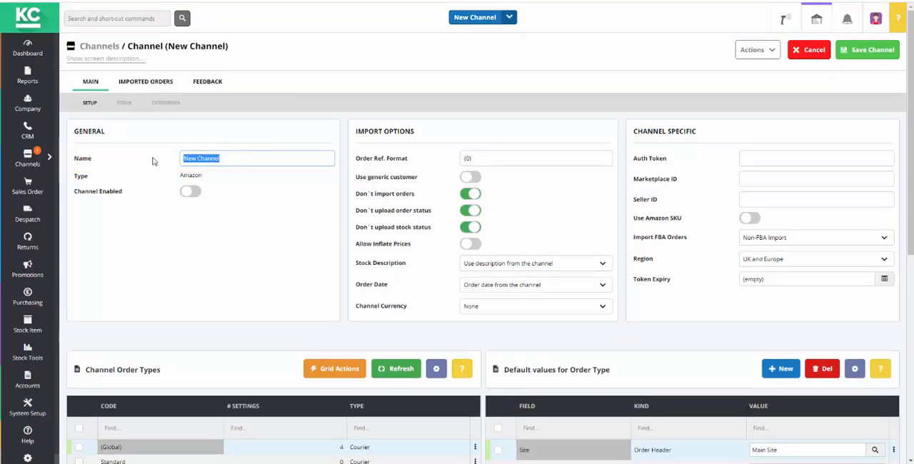
text(Am)
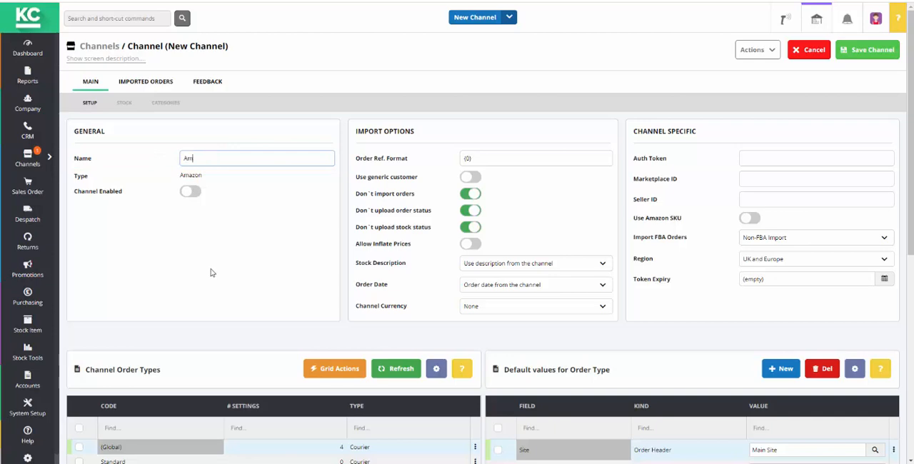
text(azon Store)
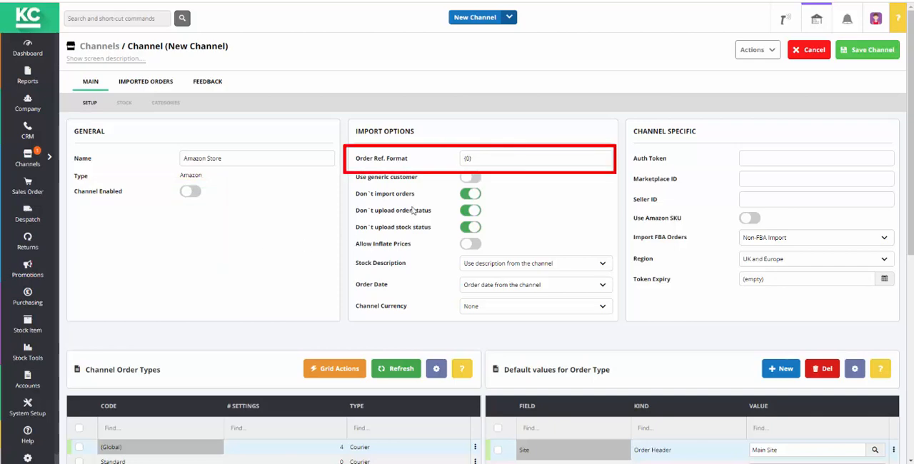
Prefix the order reference format with AZ and turn off the "Don't upload order status" and "Don't upload stock status" options
double_click(467, 159)
click(465, 160)
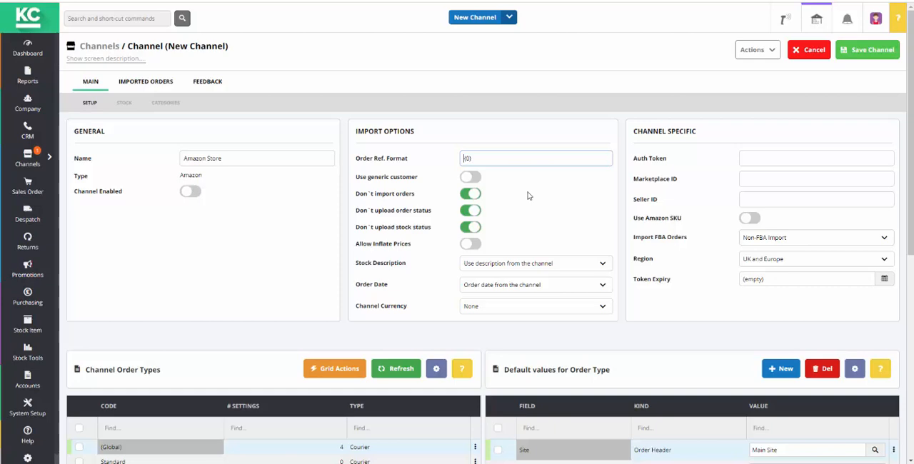
text(AZ)
click(529, 195)
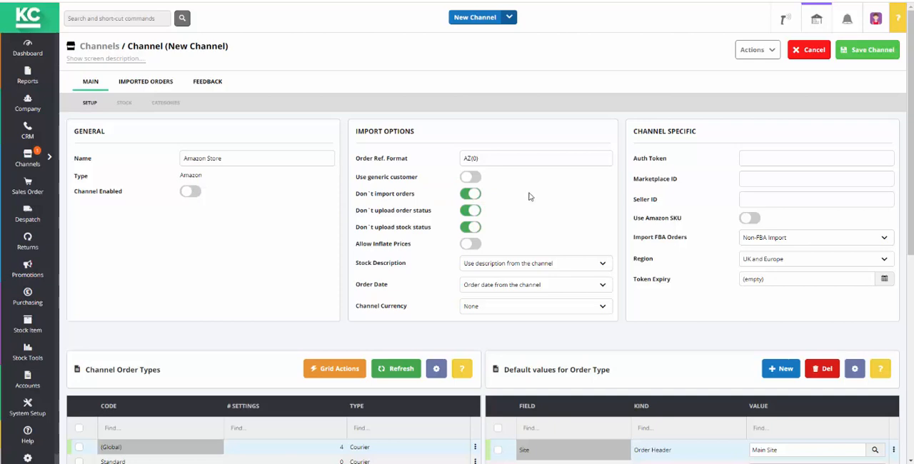
click(472, 211)
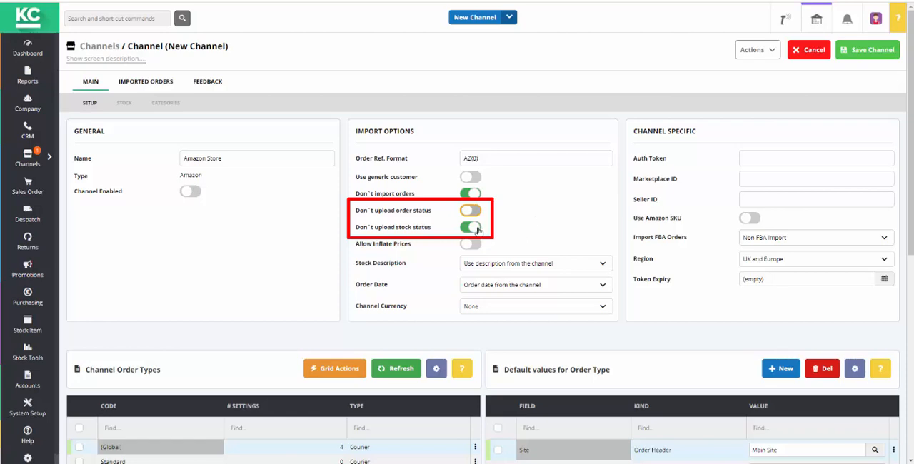
click(472, 227)
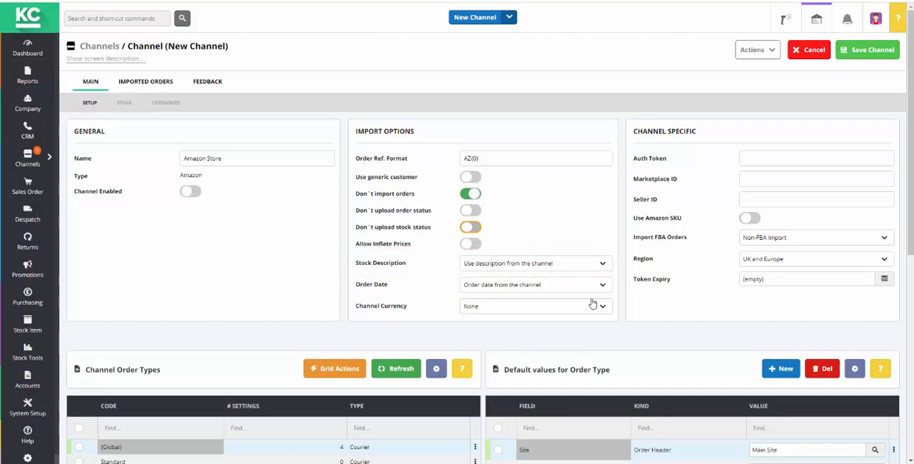
Set the stock description to use the one from Khaos Control and the channel currency to Pounds Sterling
click(603, 265)
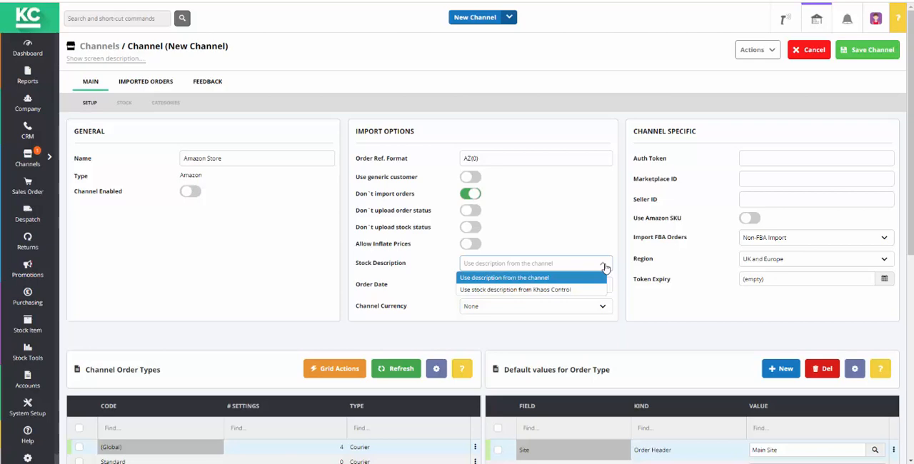
click(575, 289)
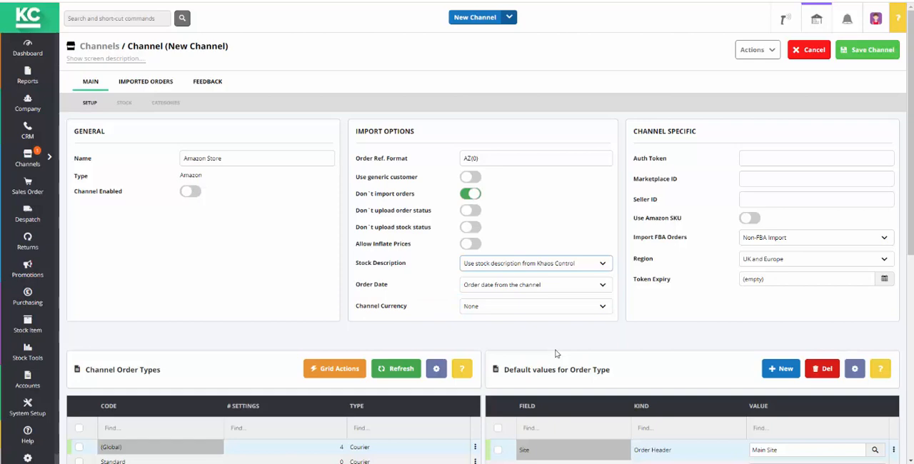
click(602, 307)
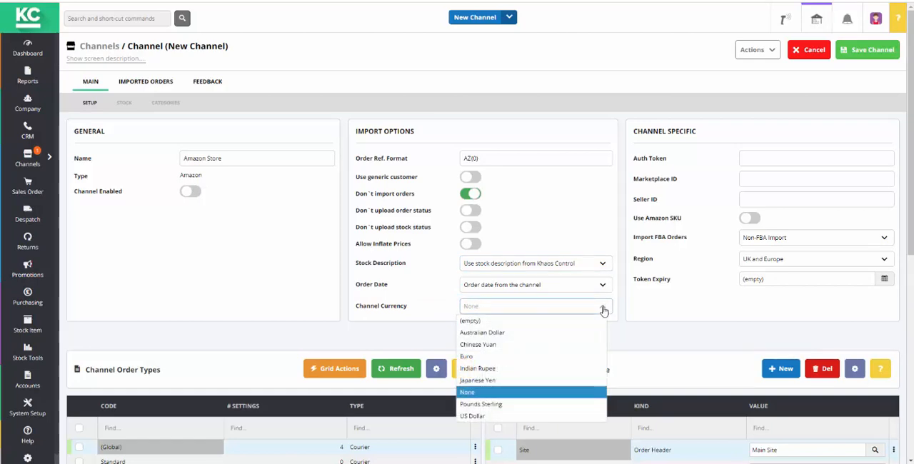
click(520, 404)
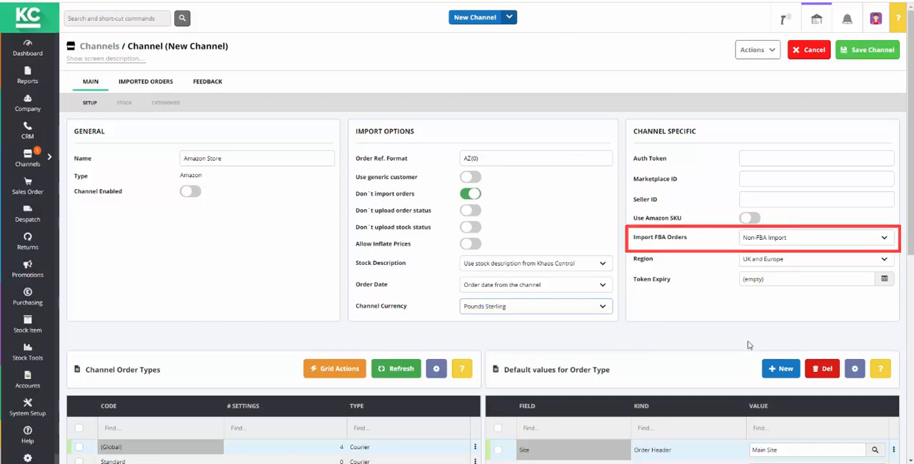
Choose Non-FBA Import for the FBA orders option and keep UK and Europe as the channel's region
click(884, 238)
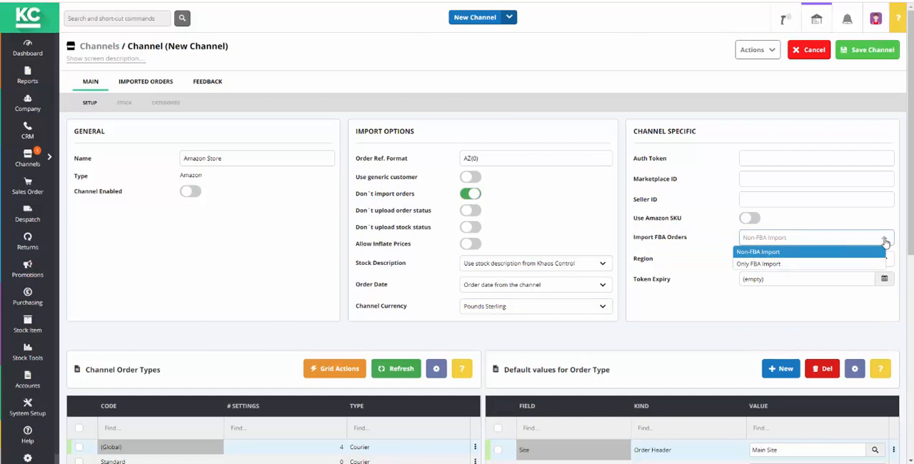
click(881, 252)
click(885, 261)
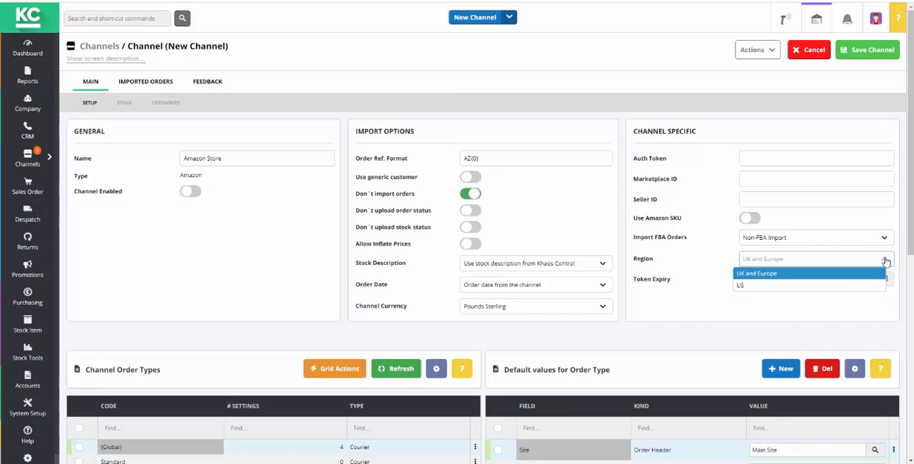
click(885, 261)
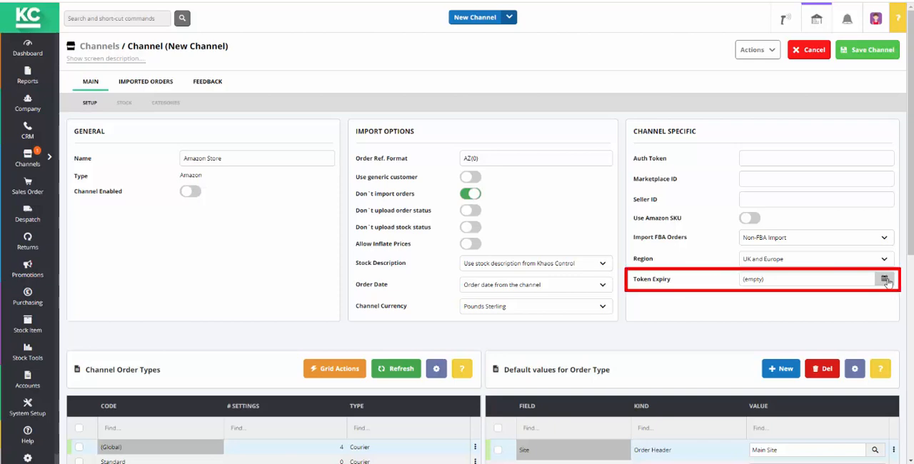
Set the token expiry date to 31/12/2020
click(884, 279)
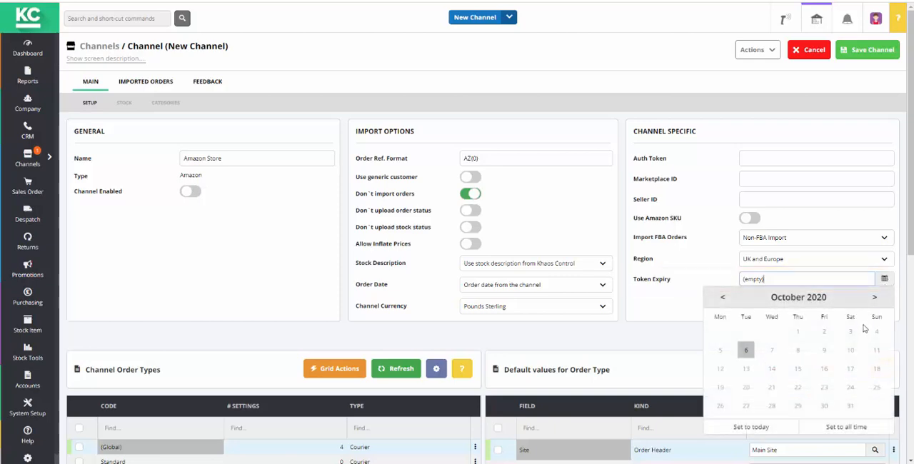
click(874, 299)
click(874, 300)
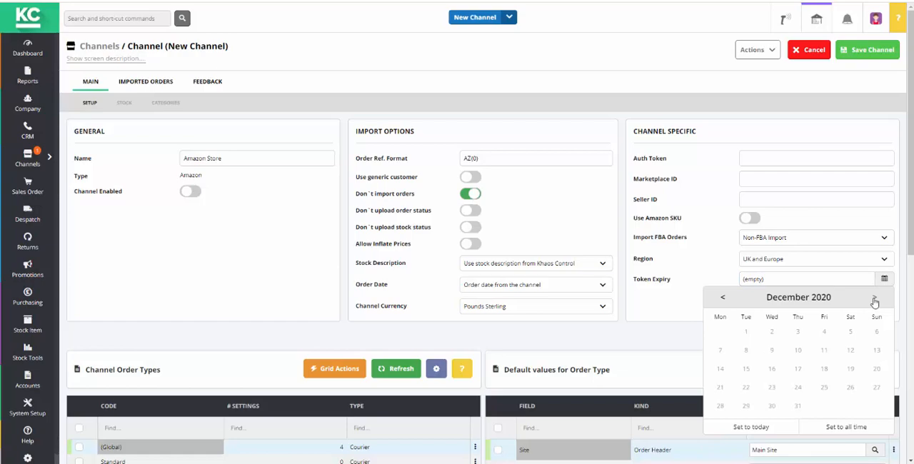
click(797, 405)
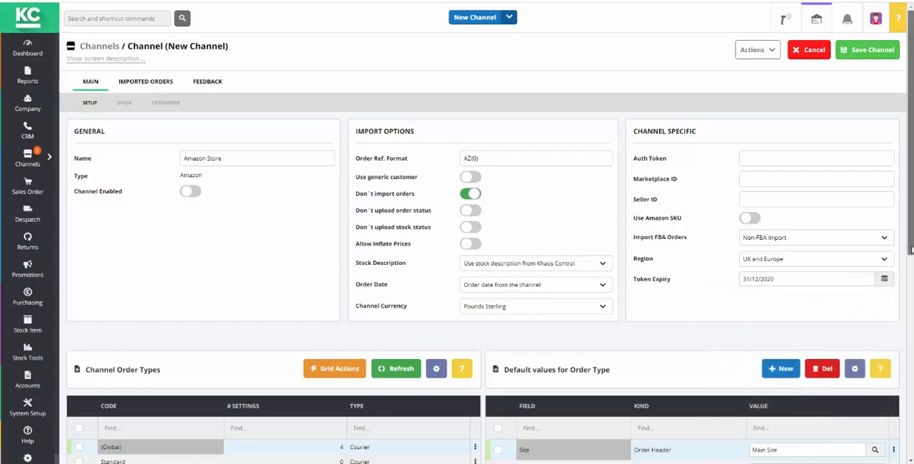
Choose Main Site as the default Site value for the (Global) order type
drag(910, 250, 910, 366)
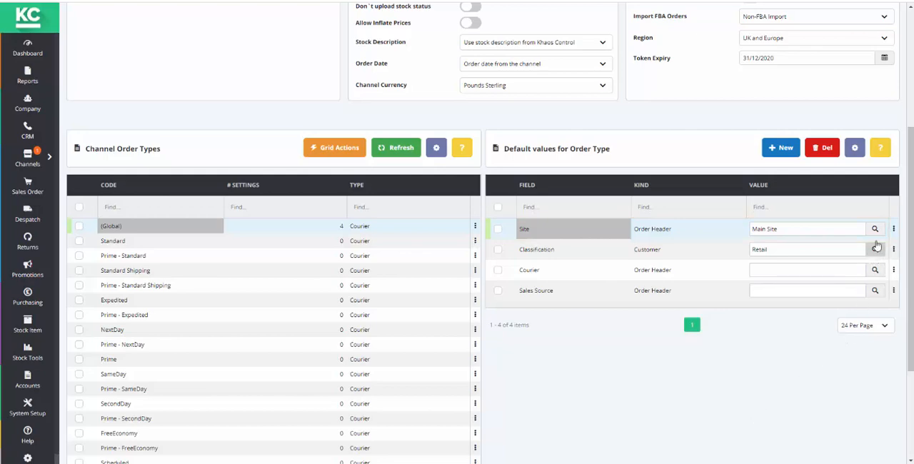
click(875, 229)
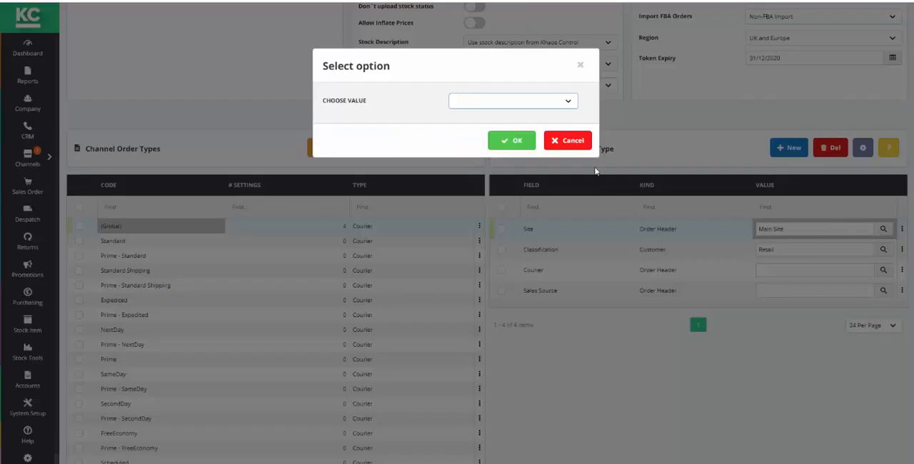
click(572, 103)
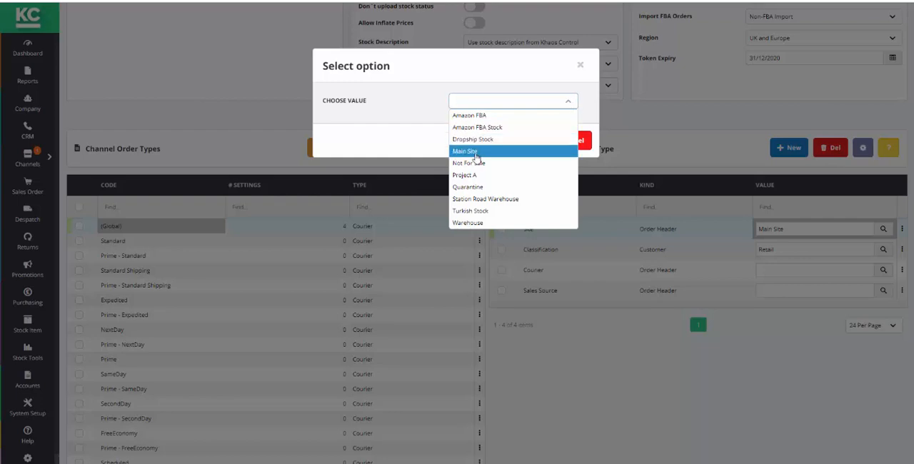
click(474, 151)
click(500, 139)
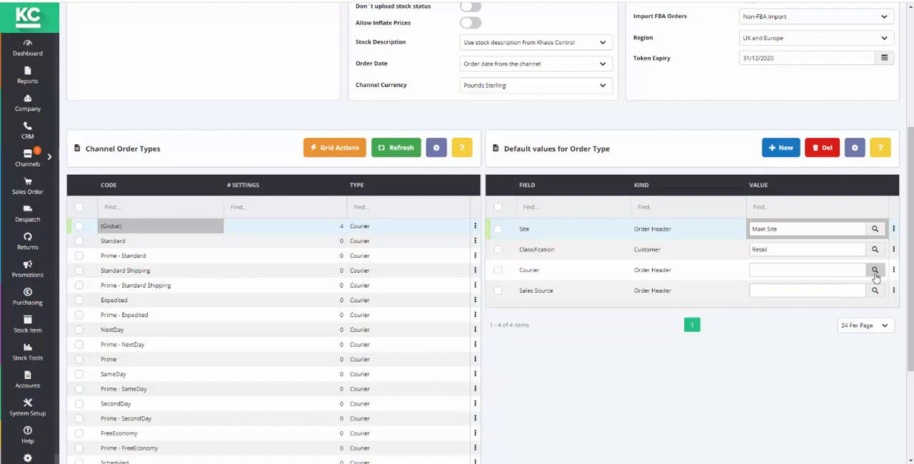
Set the default Courier for the (Global) order type to DPD Next Day
click(875, 274)
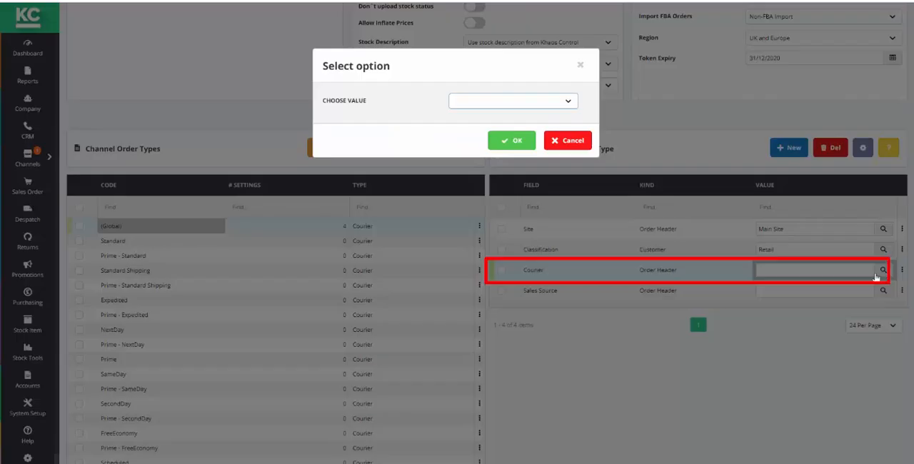
click(569, 102)
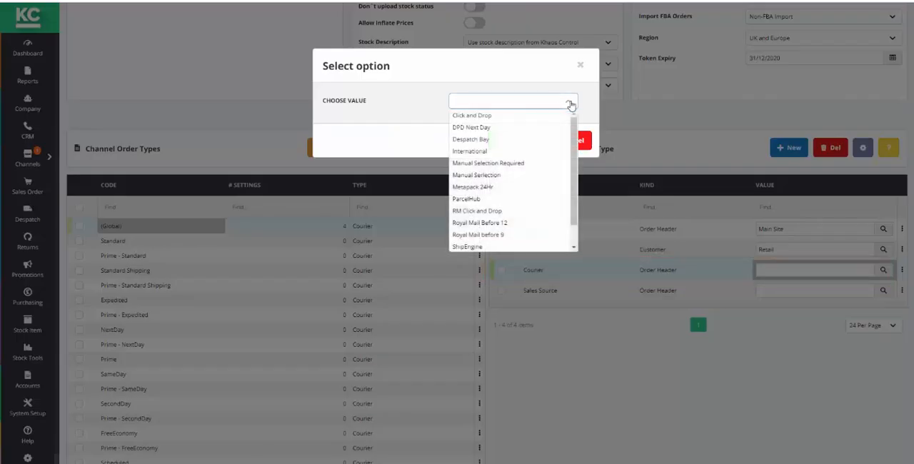
click(464, 127)
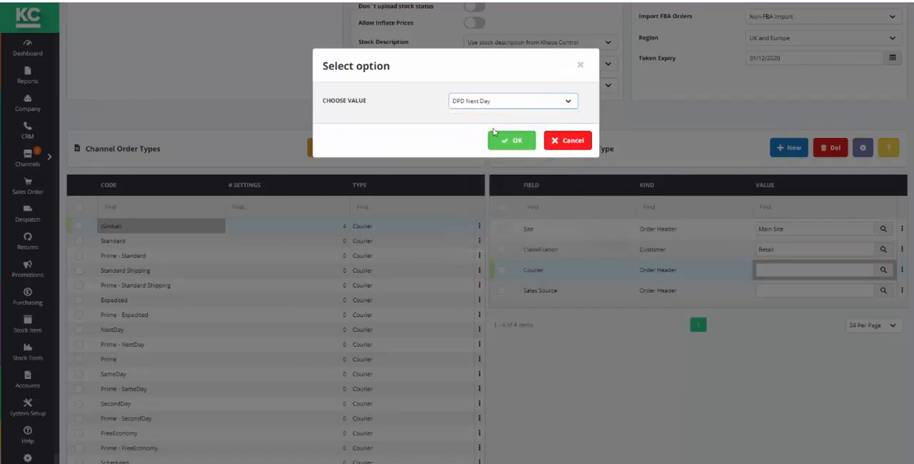
click(508, 140)
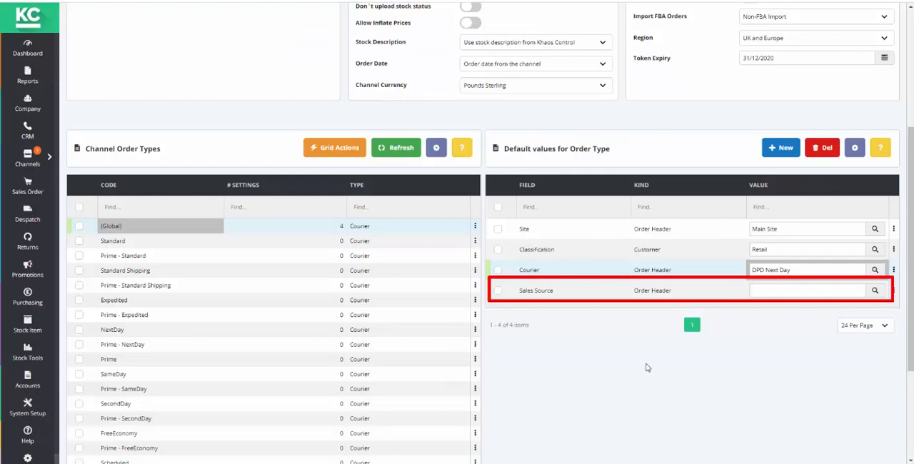
Set the default Sales Source for the (Global) order type to Amazon
click(875, 291)
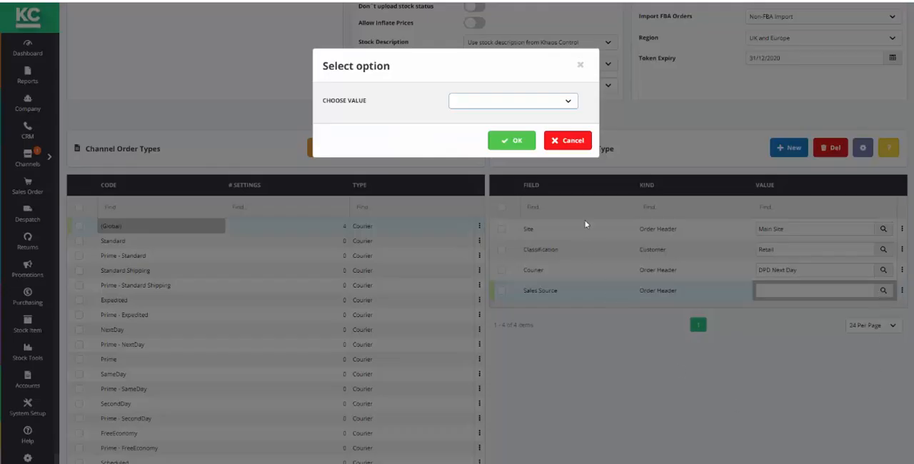
click(567, 101)
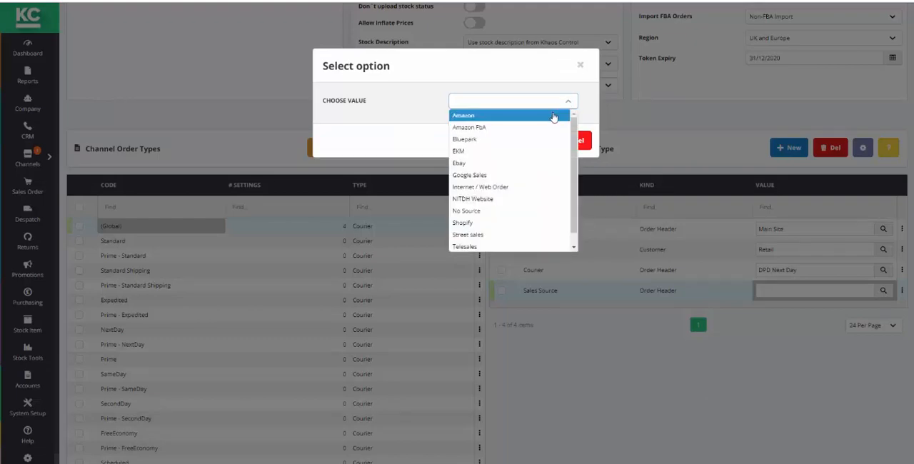
click(553, 115)
click(518, 141)
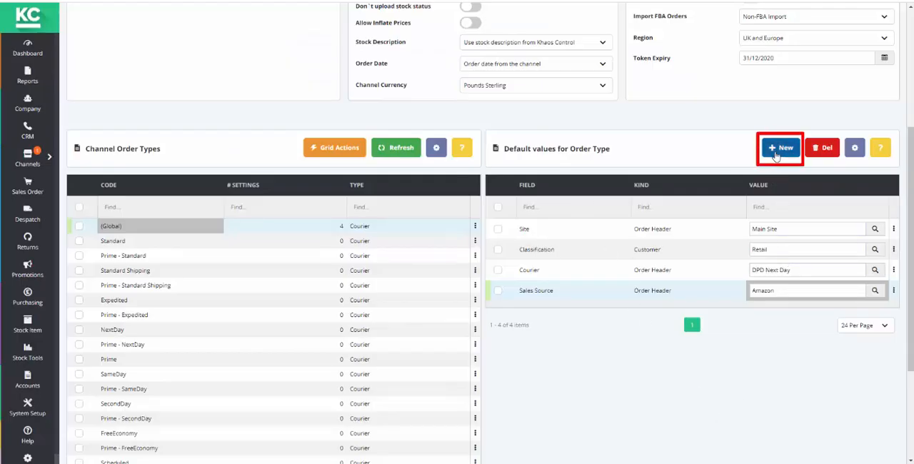
Add a Payment Bank Account default for the (Global) order type and set it to Amazon (IT) Bank Account
click(775, 153)
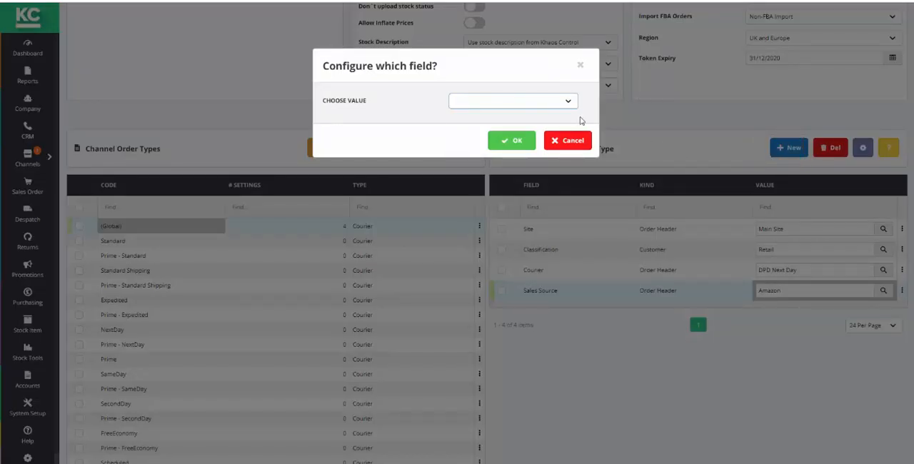
click(568, 104)
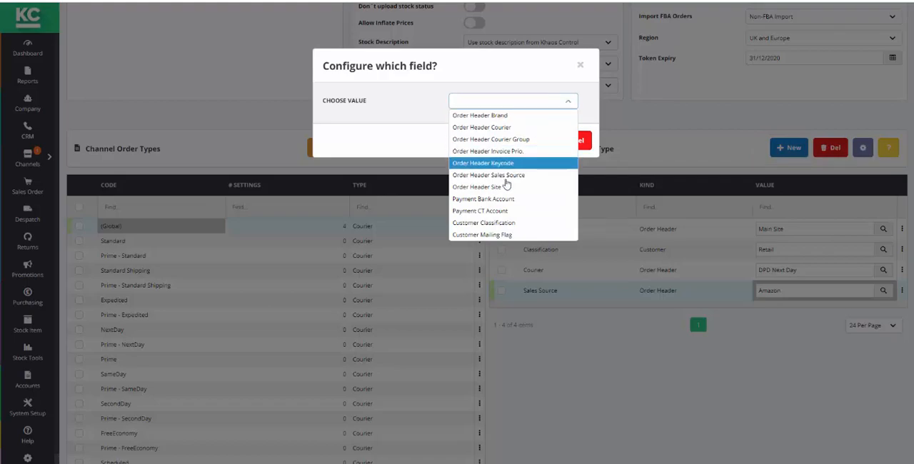
click(486, 199)
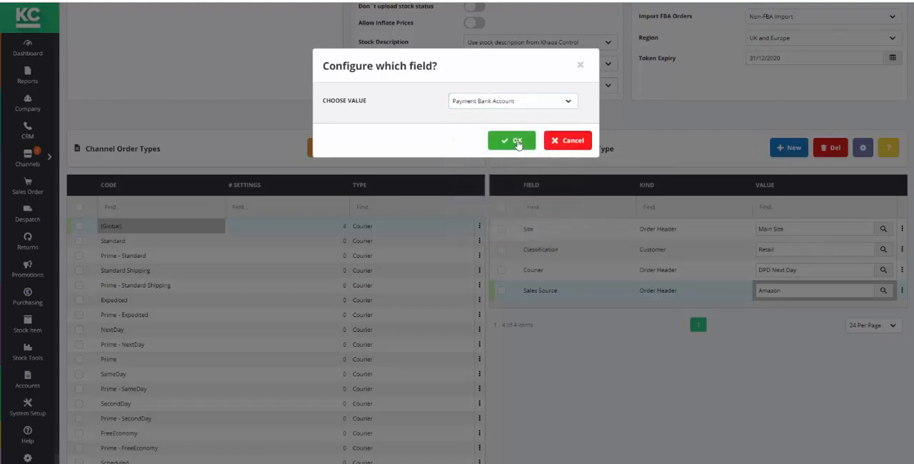
click(518, 142)
click(874, 318)
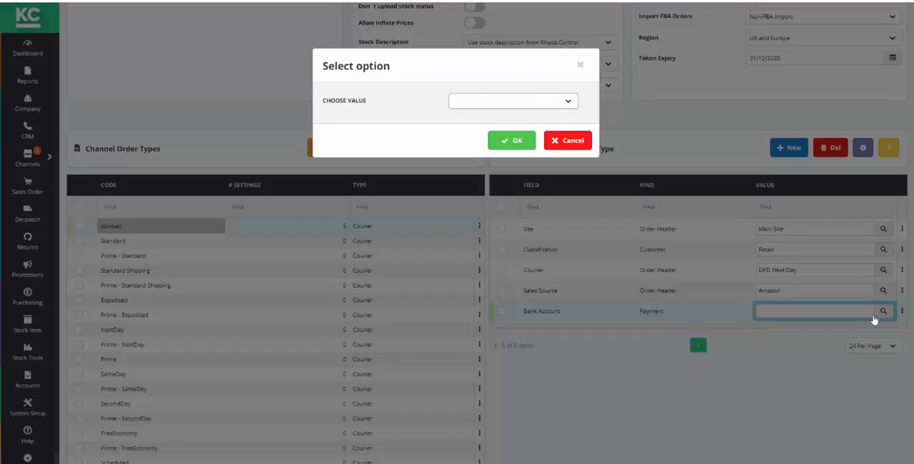
click(568, 106)
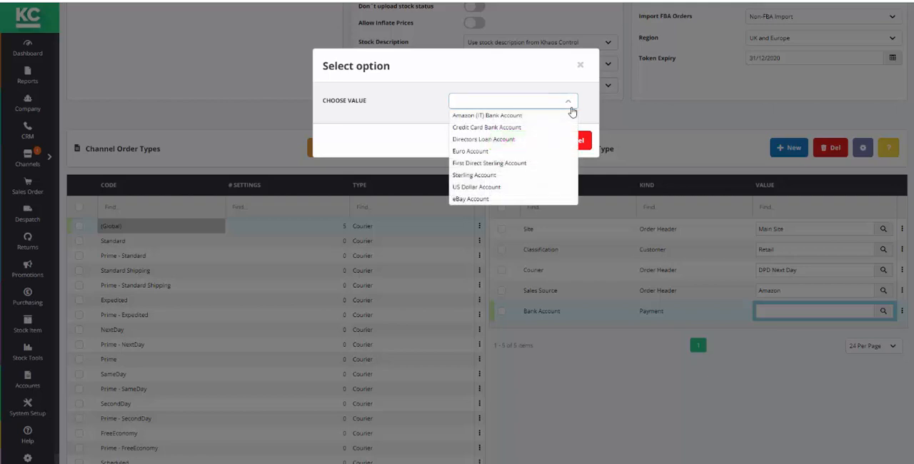
click(547, 117)
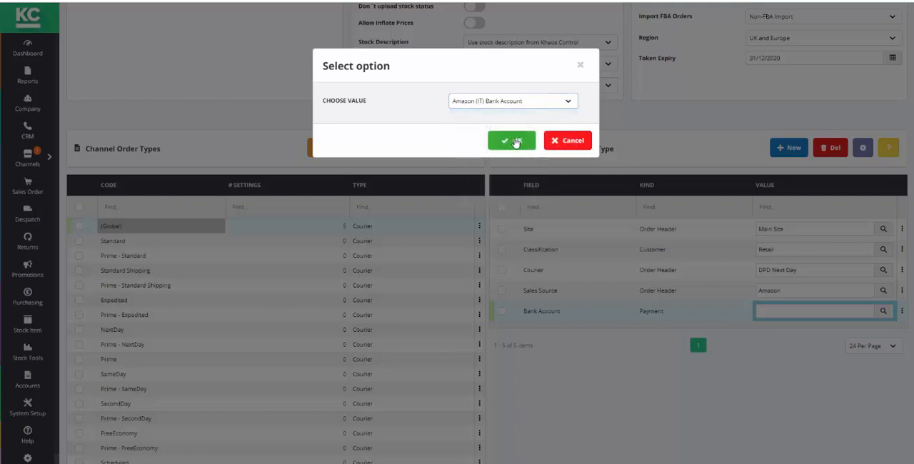
click(514, 142)
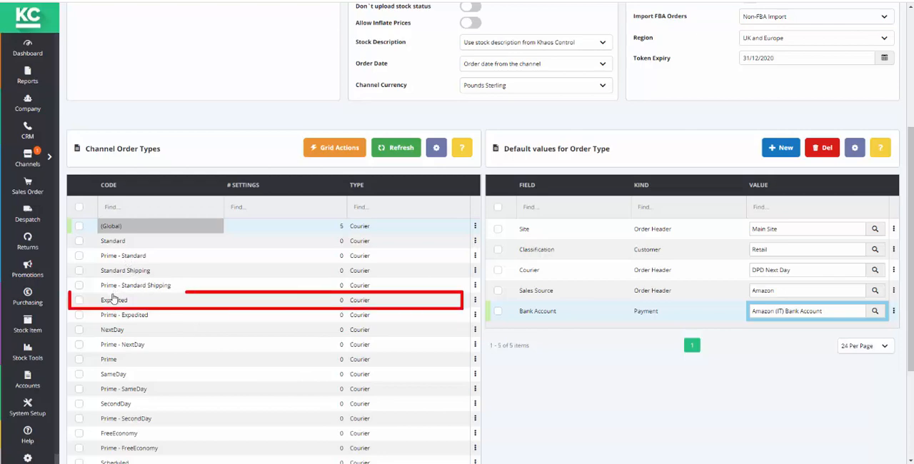
Add an Order Header Courier default for the Expedited order type and set it to Royal Mail Before 12
click(113, 300)
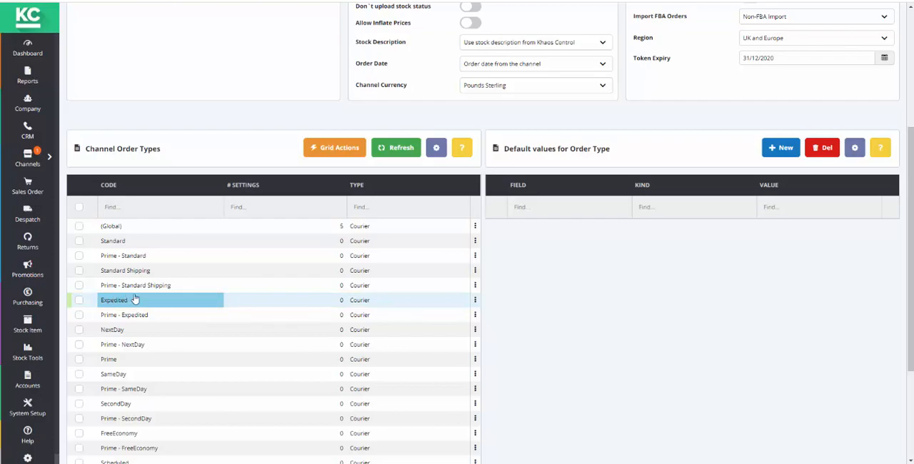
click(779, 148)
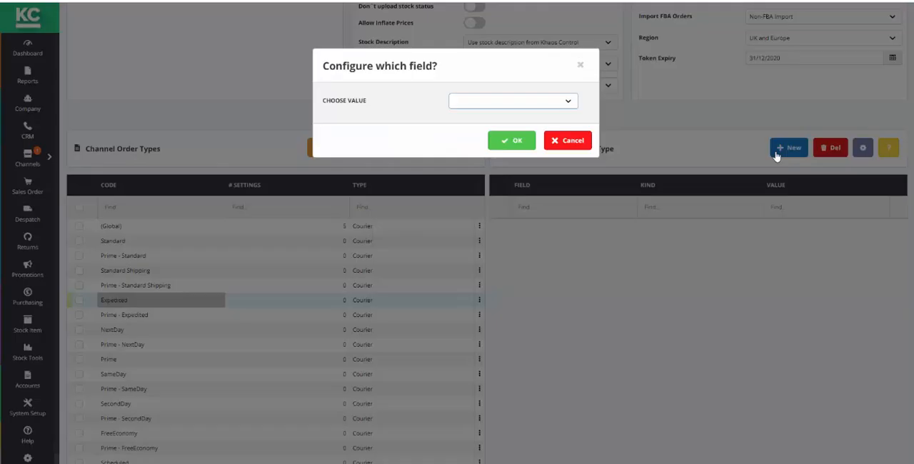
click(569, 105)
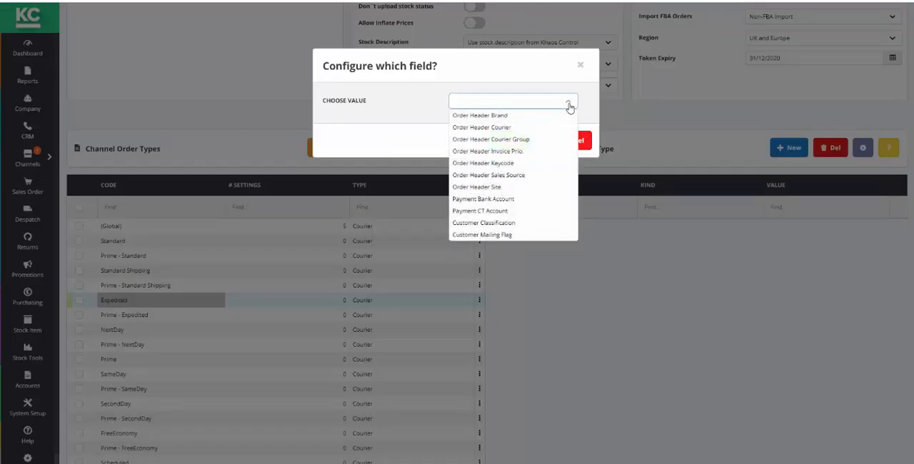
click(508, 128)
click(511, 140)
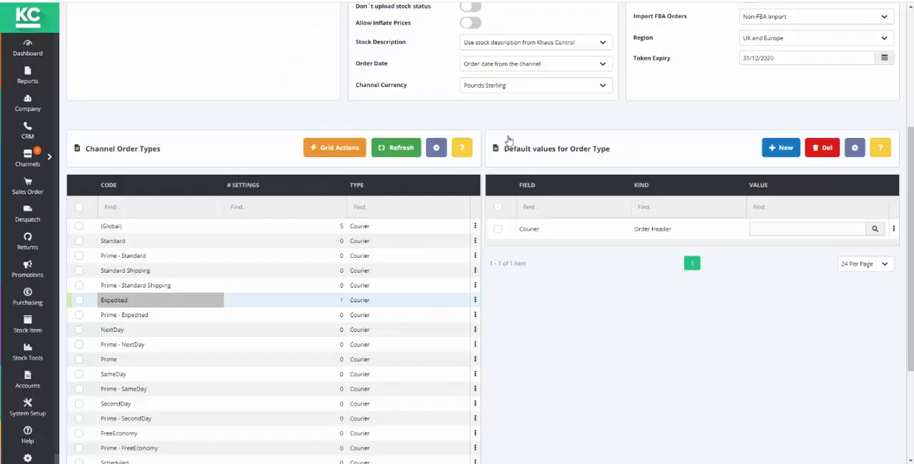
click(874, 228)
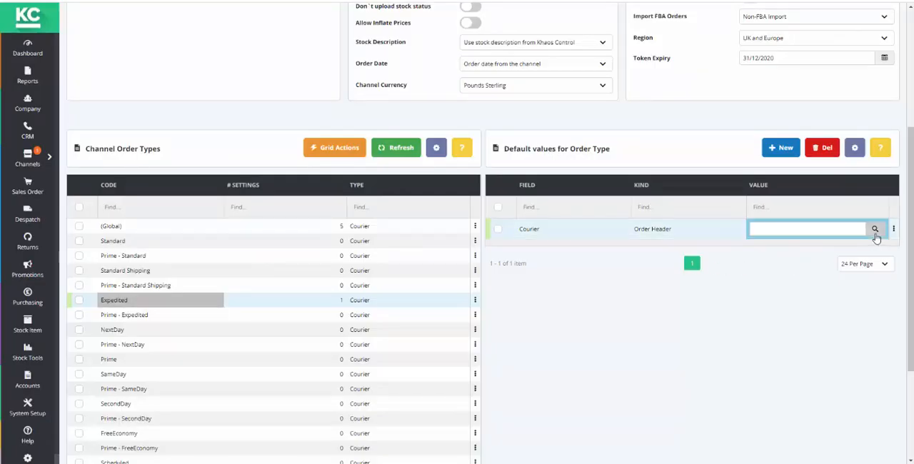
click(567, 104)
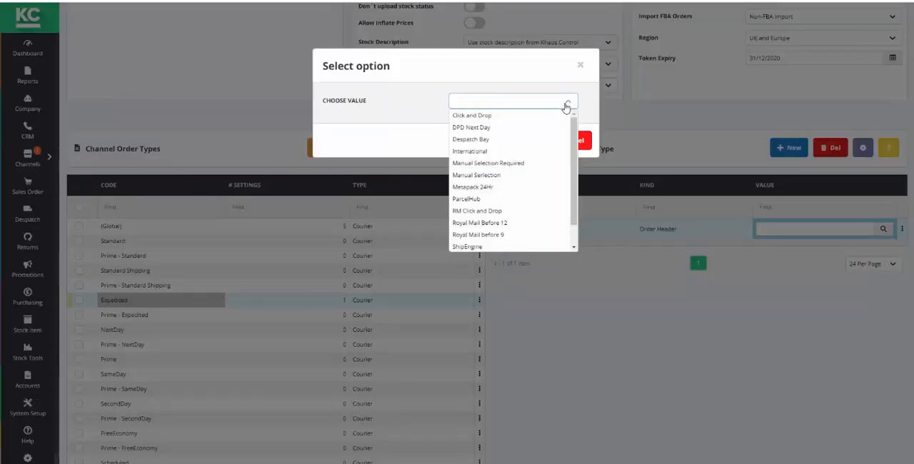
click(508, 223)
click(510, 141)
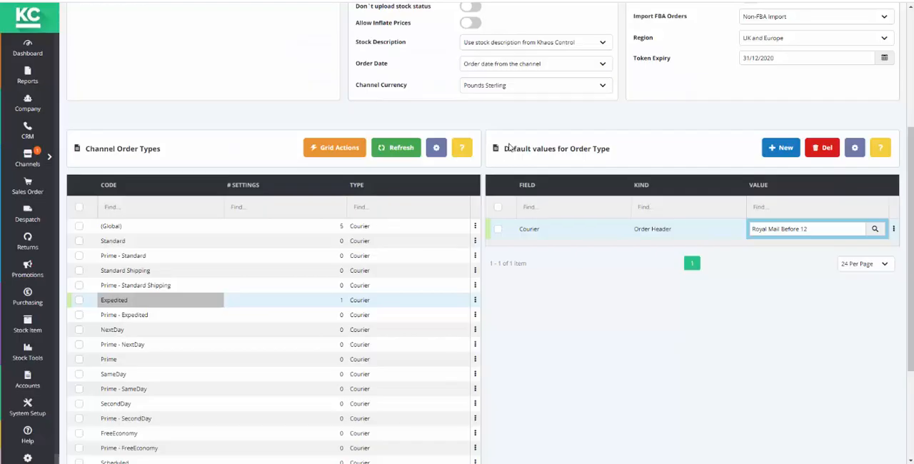
Enable the Amazon Store channel in its general settings
drag(911, 324, 912, 222)
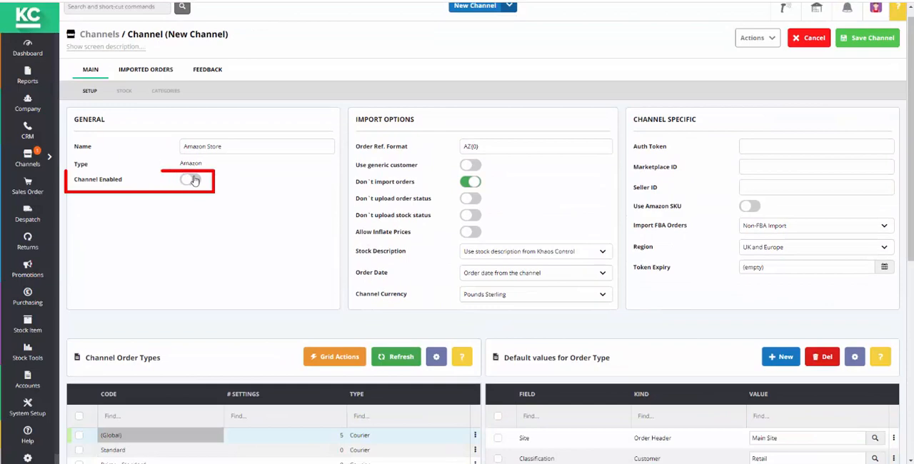
click(191, 180)
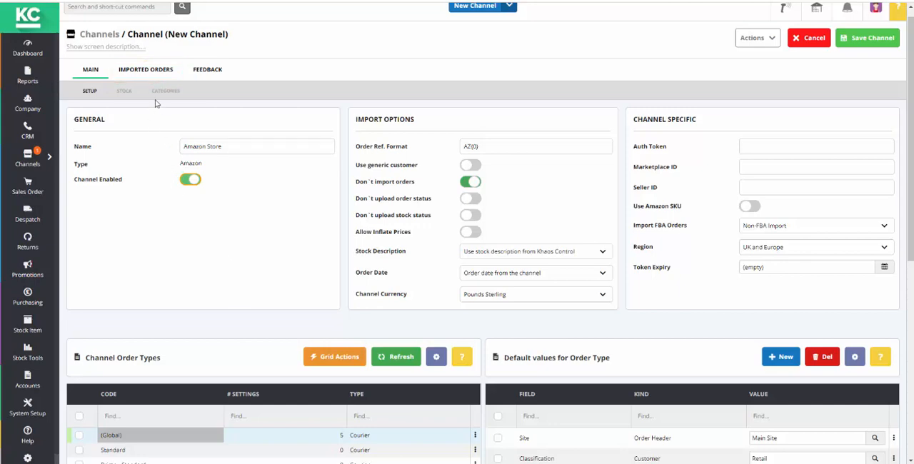
Examine the channel's imported orders list and the grid actions available for its sales orders and customer returns
click(154, 70)
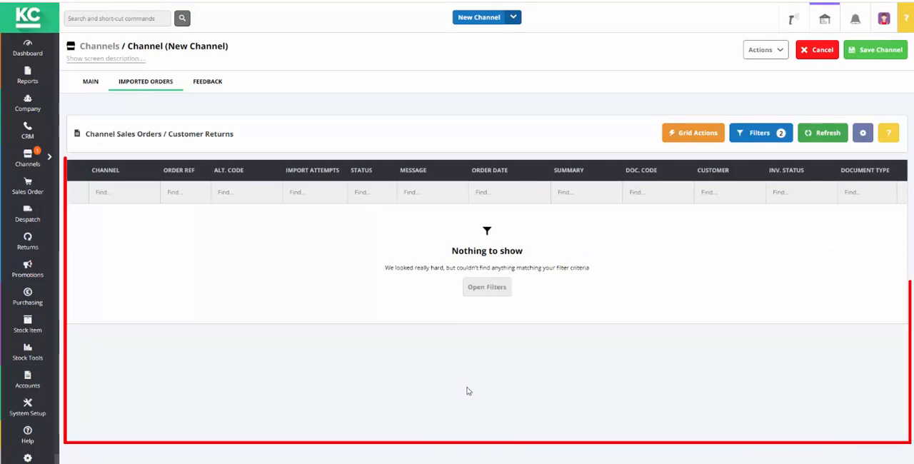
click(693, 135)
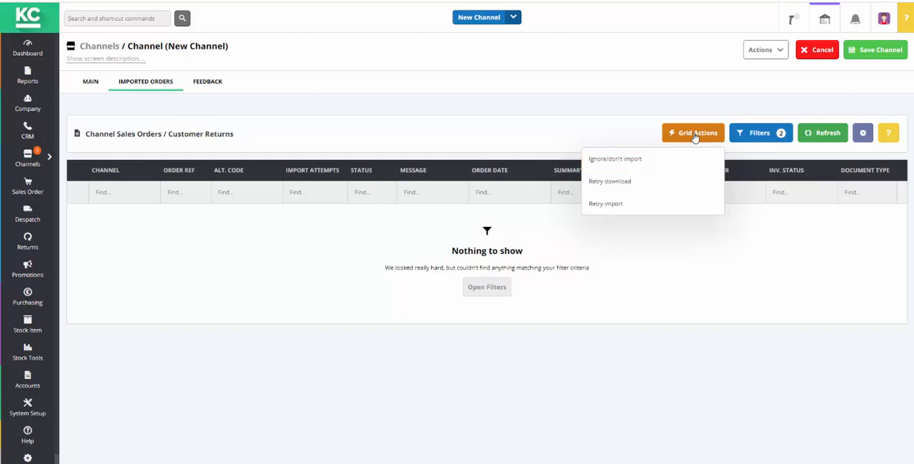
click(695, 137)
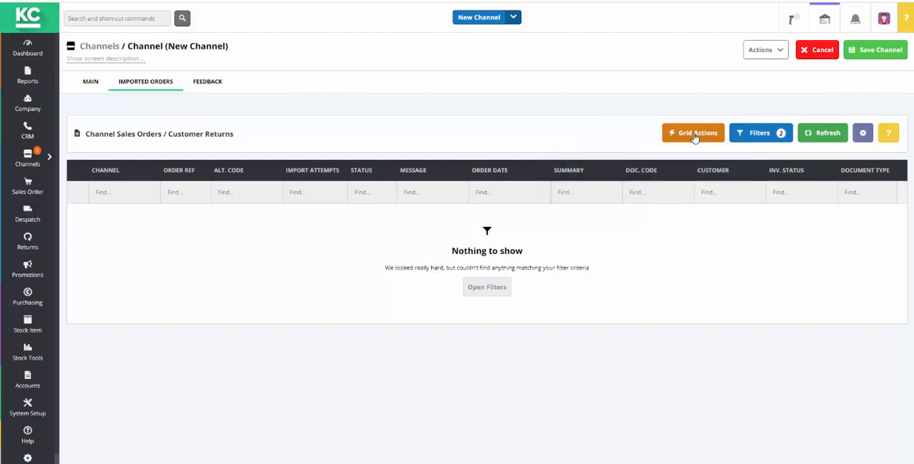
Return to the channel's main setup and turn off the Don't import orders option
click(93, 83)
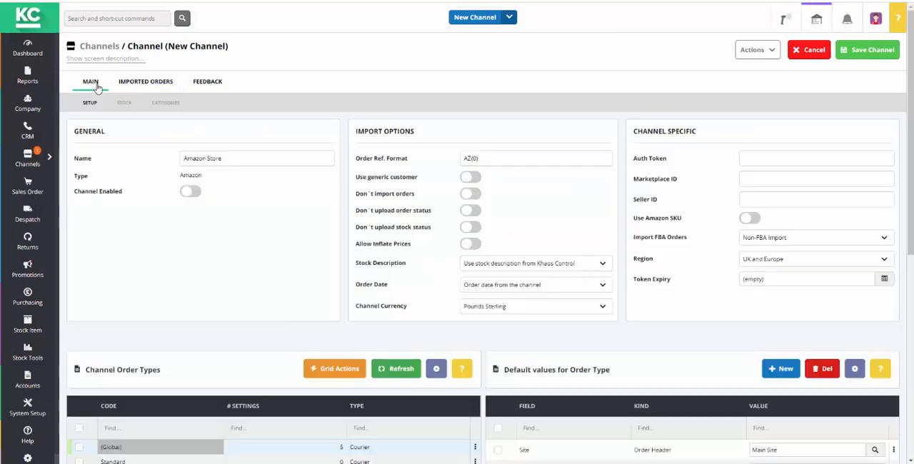
click(471, 194)
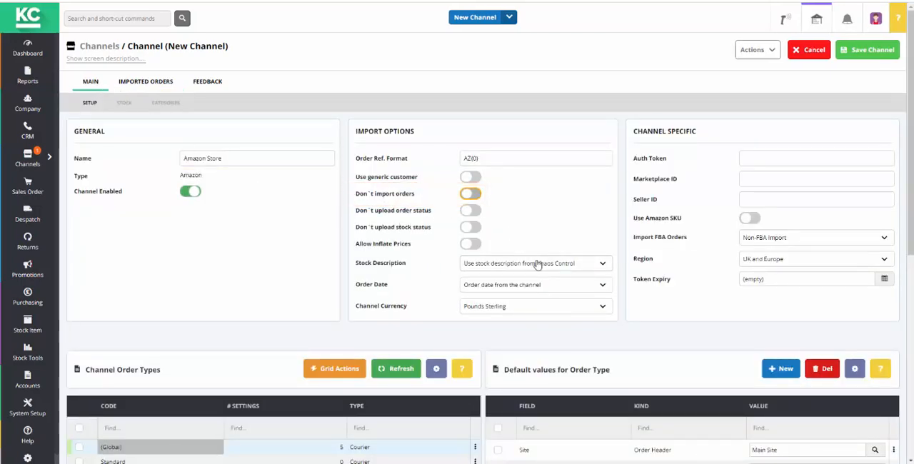